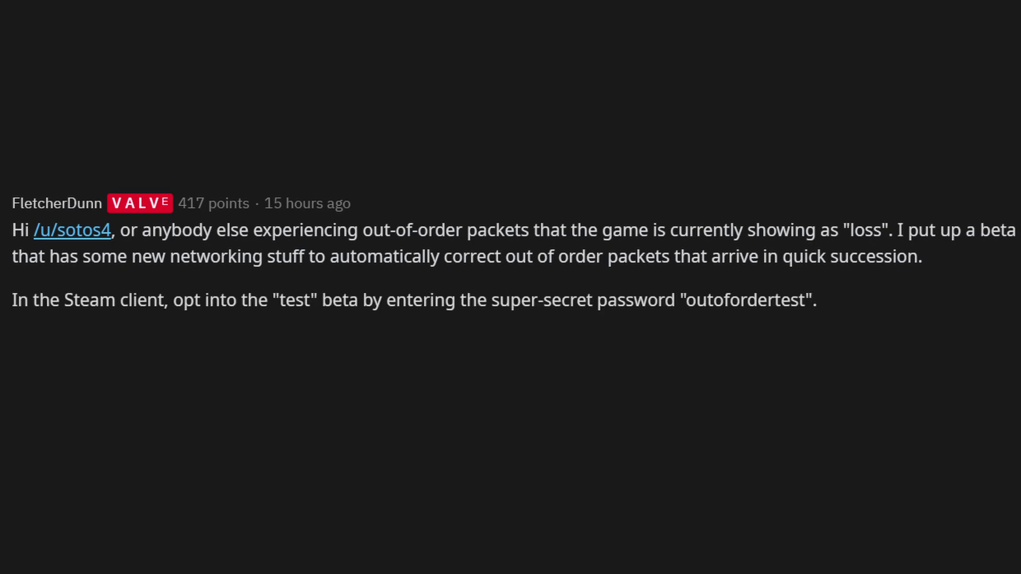
{"action": "left_click", "coordinate": [989, 308]}
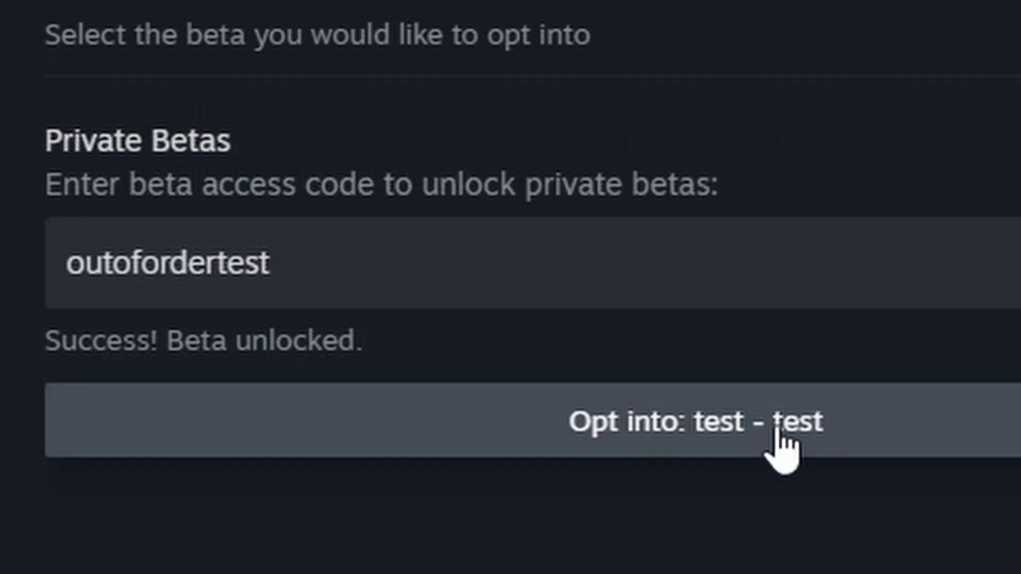
{"action": "left_click", "coordinate": [778, 443]}
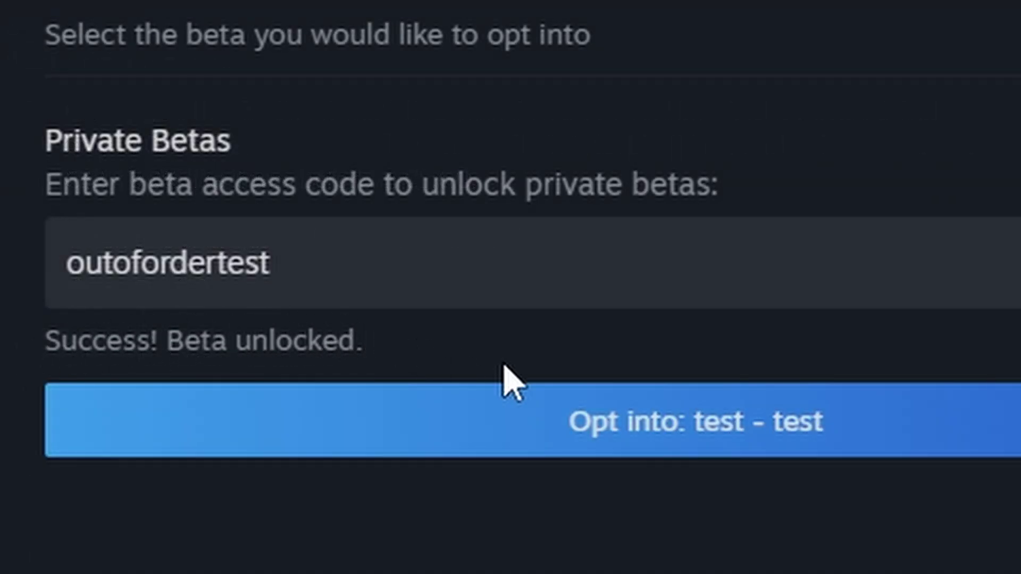